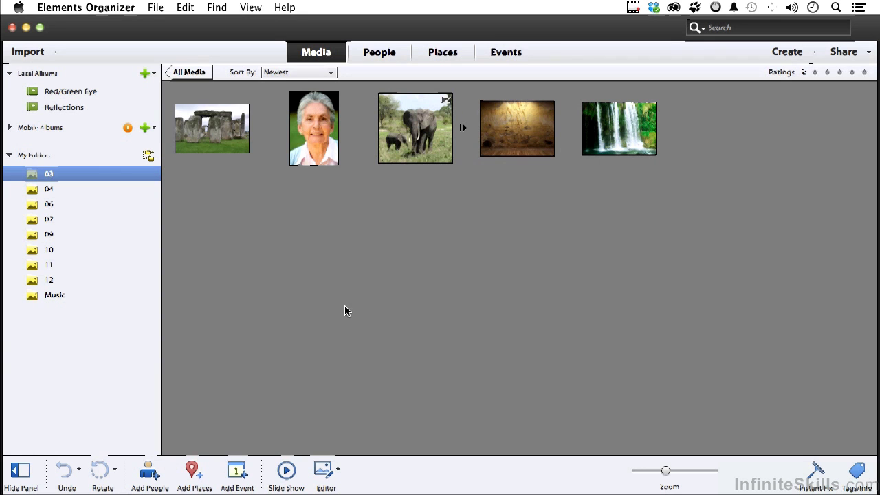
# Step: Open the Stonehenge thumbnail in Photoshop Elements Editor from its right-click menu
pyautogui.rightClick(214, 130)
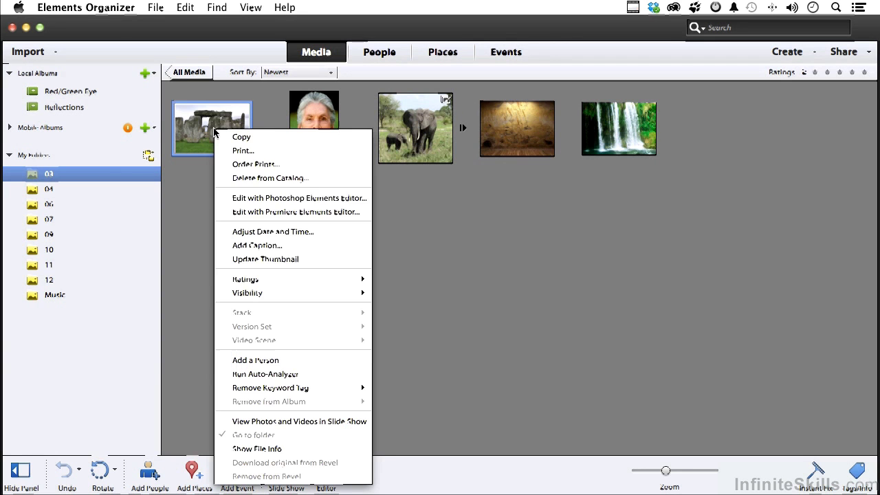
pyautogui.click(277, 199)
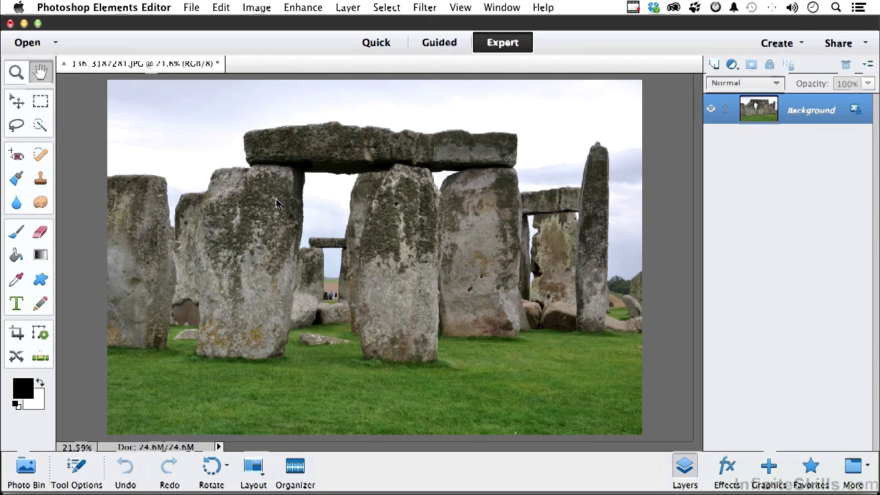
pyautogui.click(724, 466)
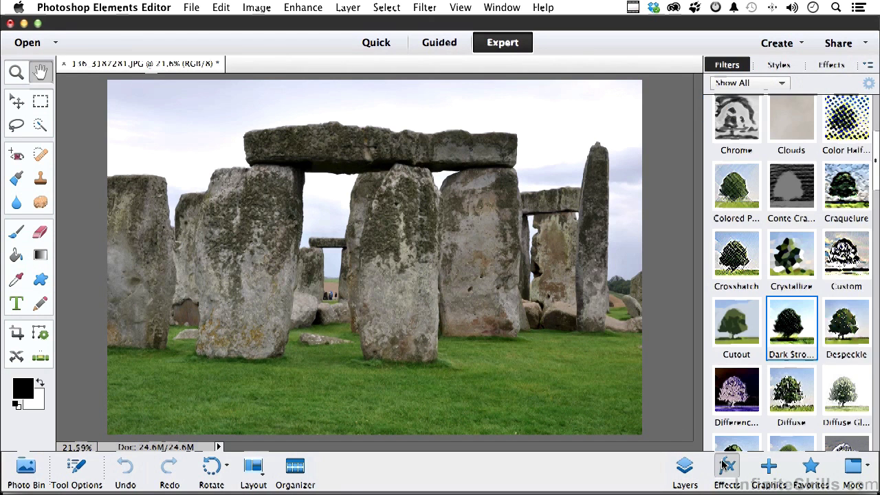
pyautogui.click(752, 190)
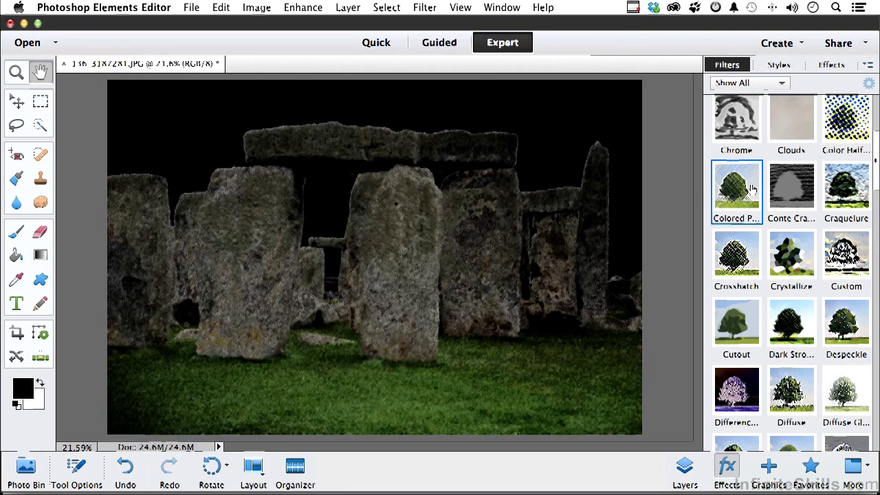
pyautogui.doubleClick(752, 190)
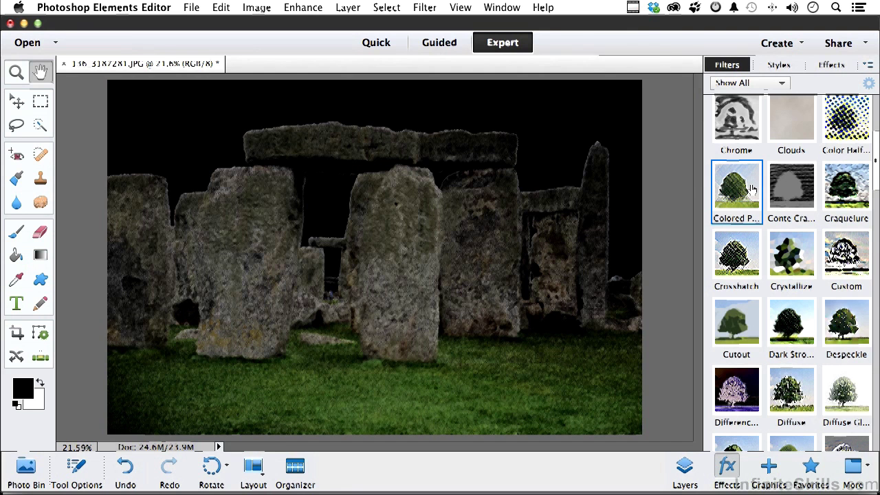
pyautogui.click(685, 473)
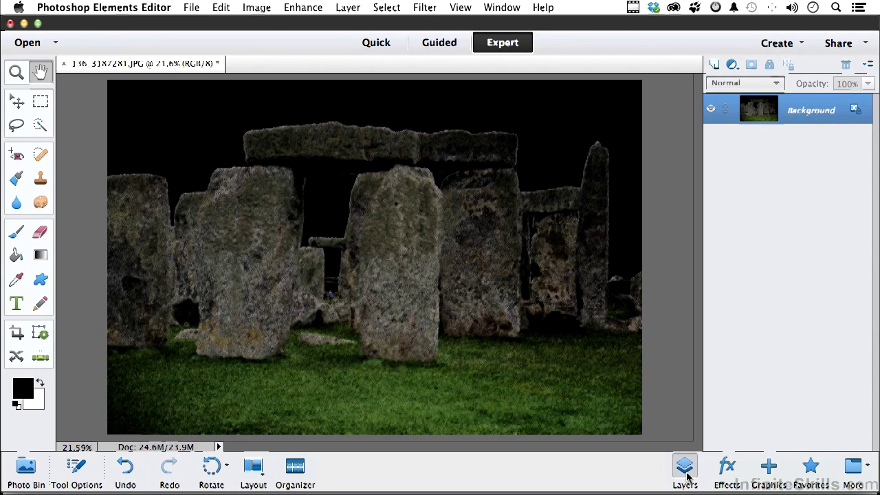
pyautogui.press('super+z')
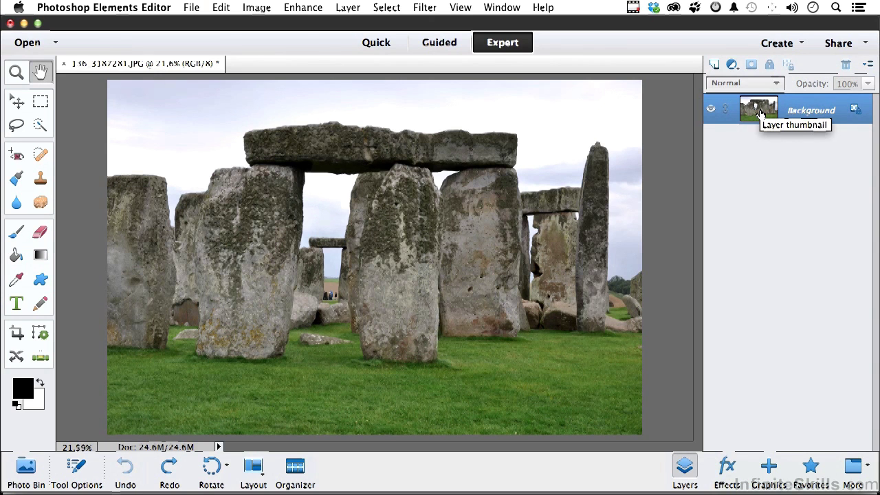
# Step: Make a copy of the Background layer and rename the copy 'Effect'
pyautogui.moveTo(760, 113); pyautogui.dragTo(714, 64)
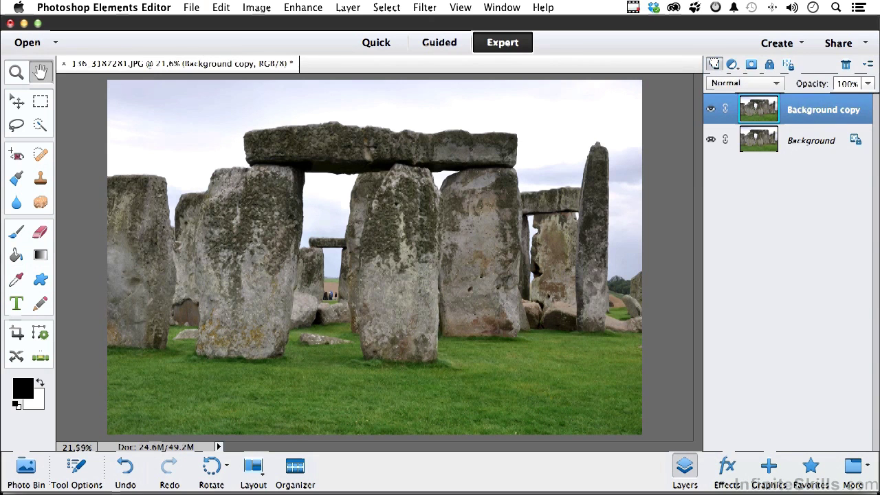
pyautogui.doubleClick(805, 111)
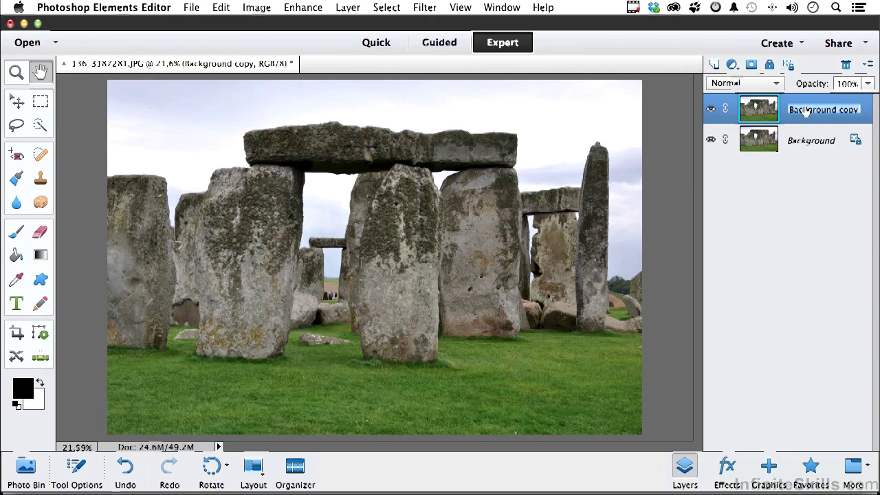
pyautogui.write('Effect')
pyautogui.click(808, 183)
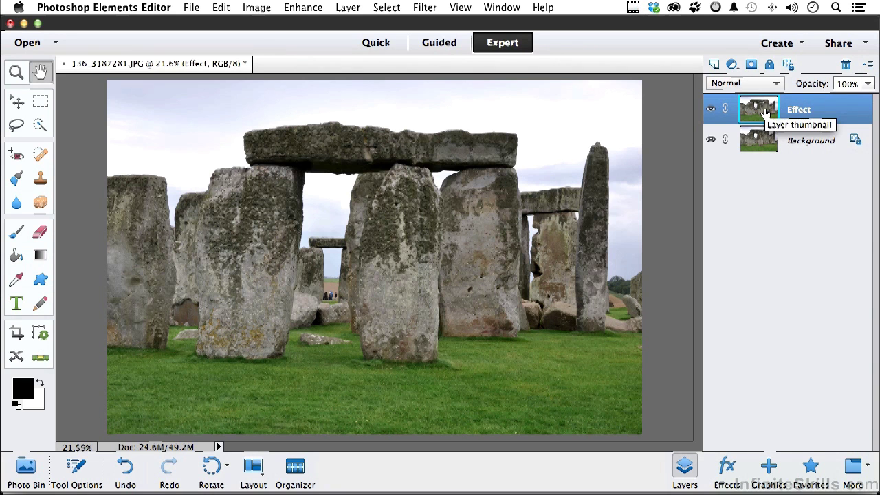
# Step: Apply the Dark Strokes filter to the Effect layer, then toggle its visibility to compare with the original
pyautogui.click(729, 471)
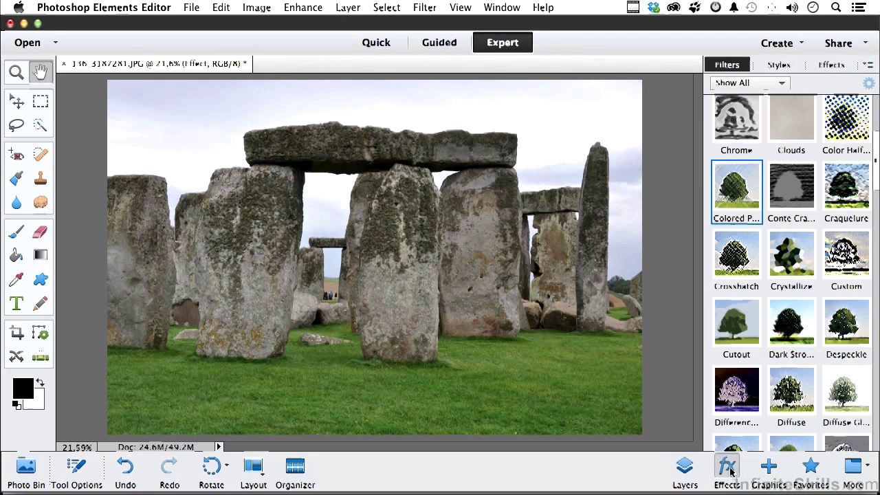
pyautogui.click(794, 327)
pyautogui.doubleClick(794, 328)
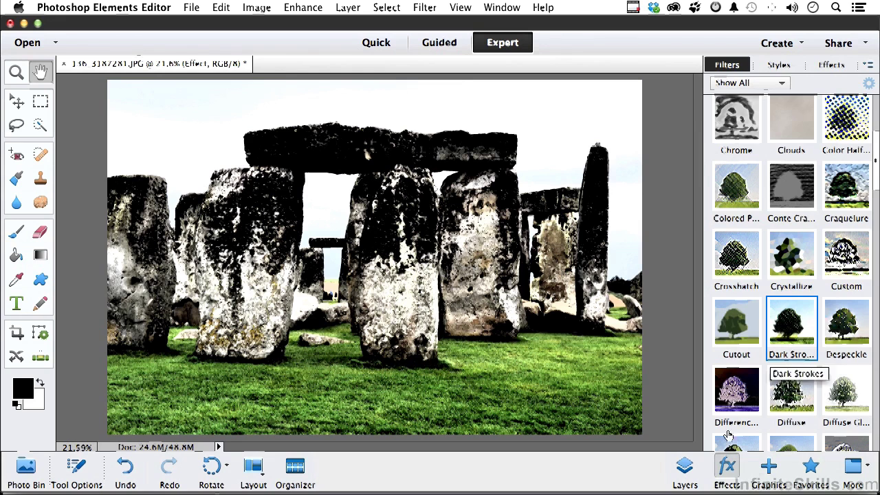
pyautogui.click(684, 468)
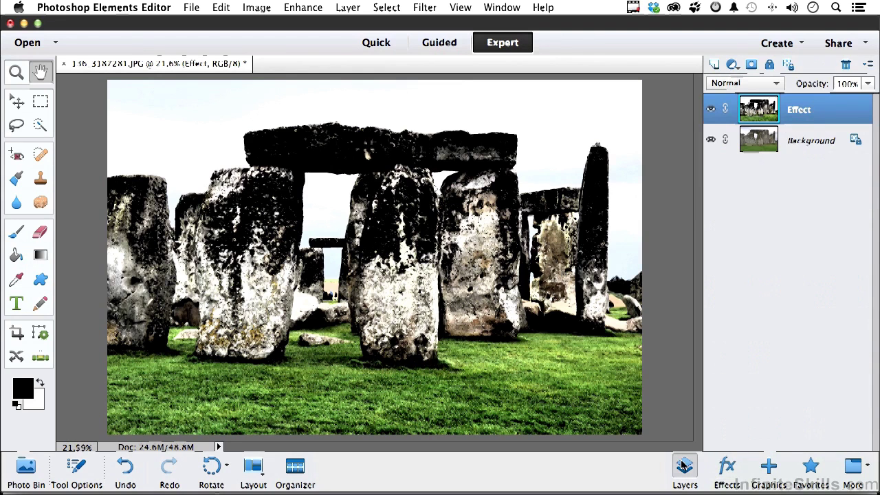
pyautogui.click(710, 109)
pyautogui.click(710, 109)
pyautogui.click(764, 84)
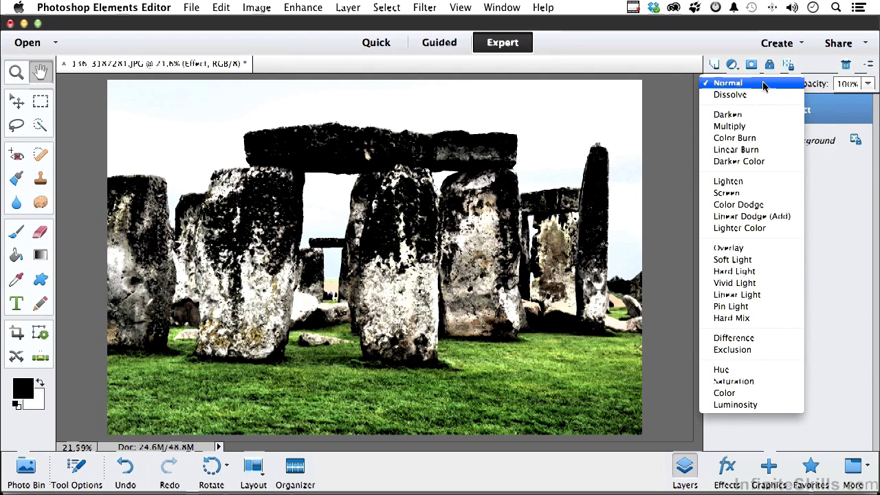
pyautogui.click(749, 126)
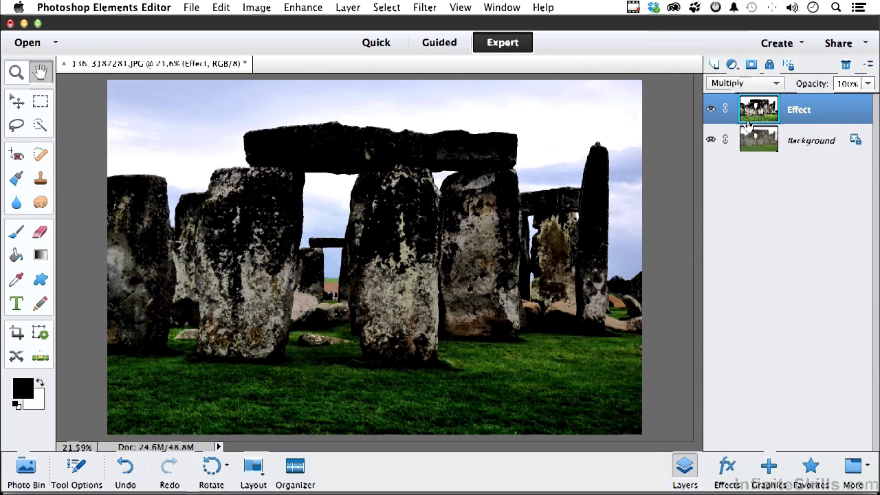
pyautogui.click(750, 83)
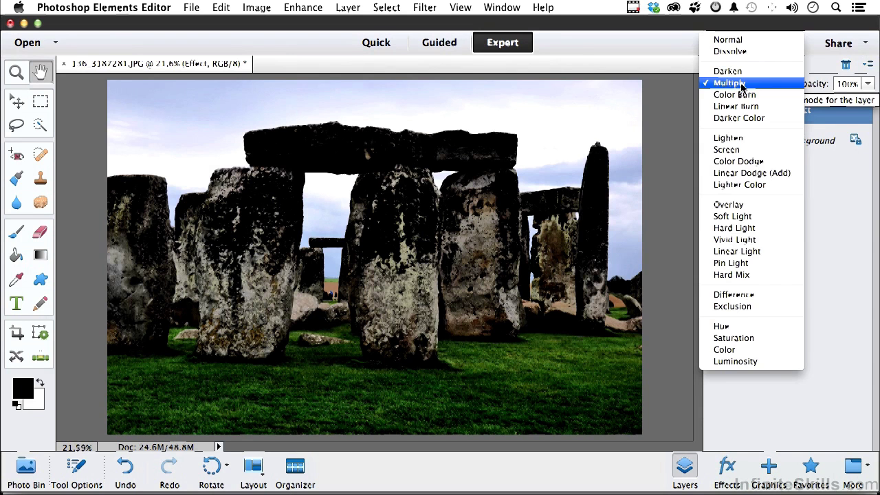
pyautogui.click(749, 204)
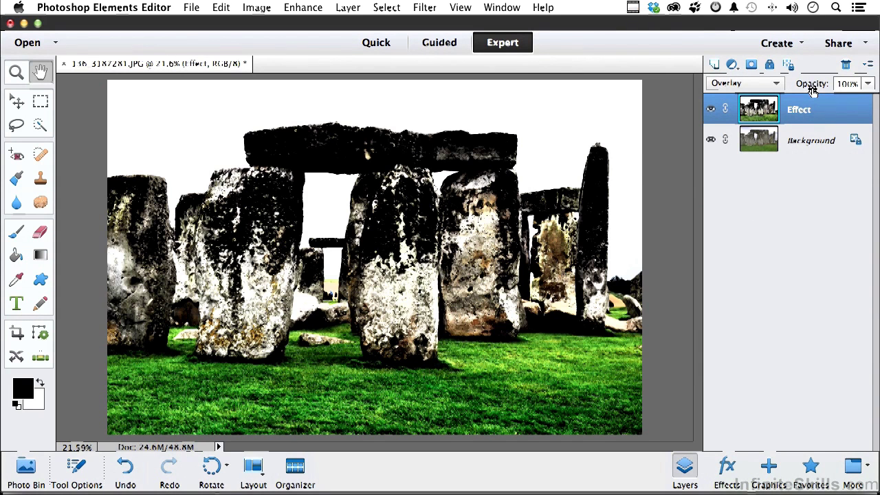
pyautogui.moveTo(813, 91); pyautogui.dragTo(835, 91)
pyautogui.click(767, 88)
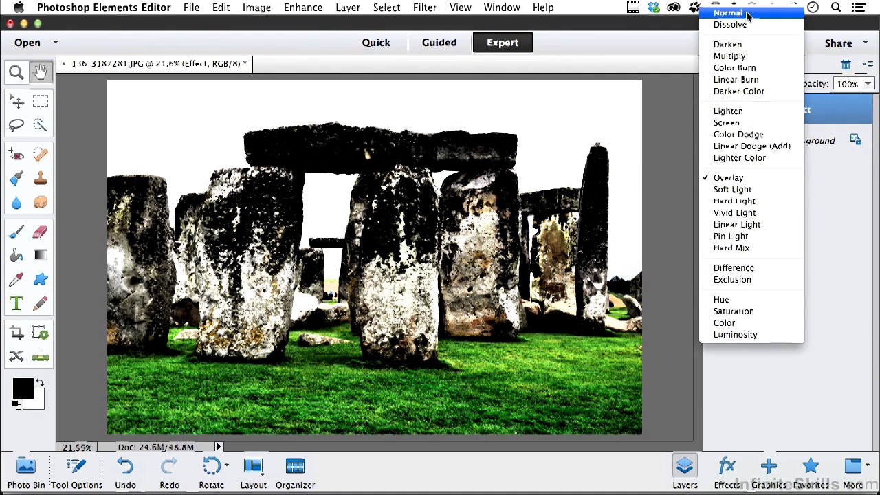
pyautogui.click(747, 13)
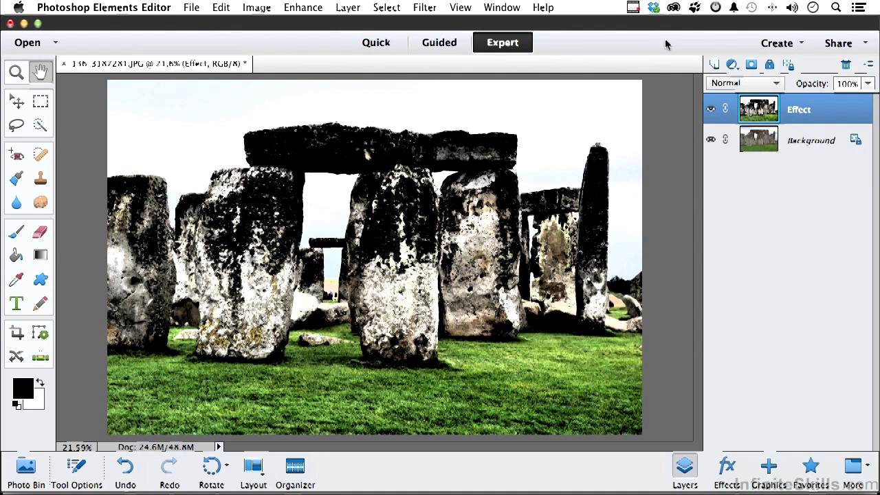
# Step: Select the main sky area with the Magic Wand at tolerance 32
pyautogui.click(42, 127)
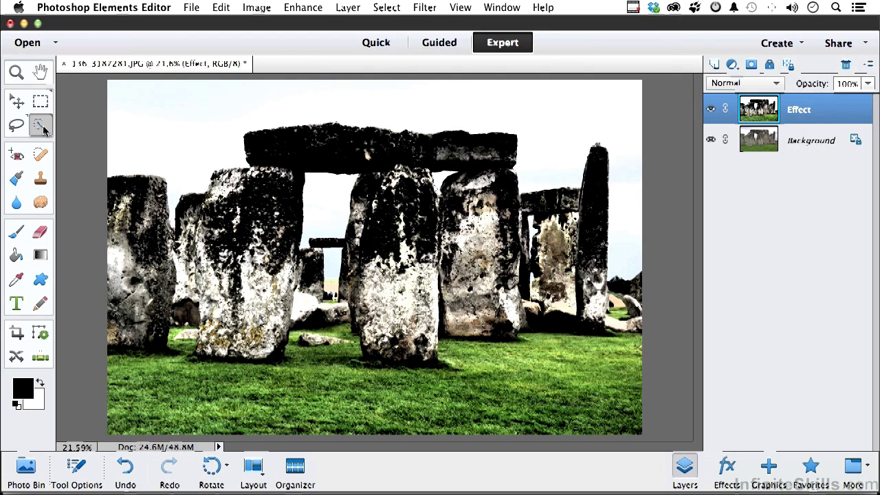
pyautogui.click(88, 479)
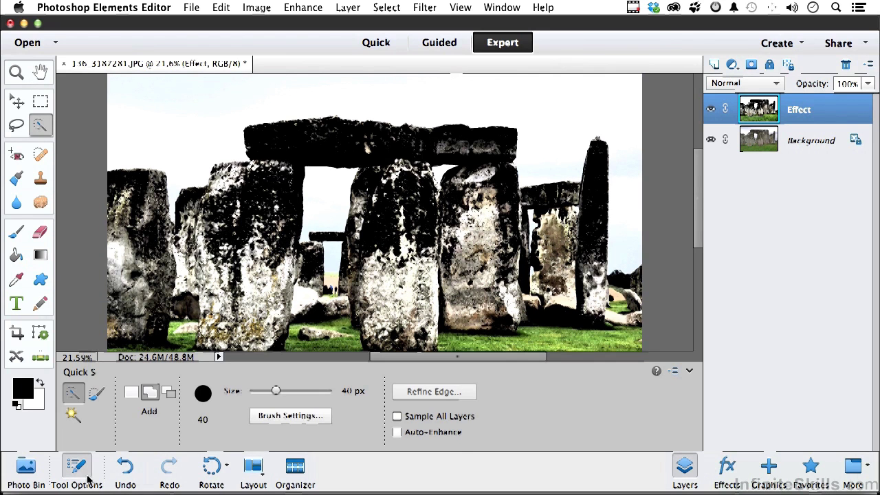
pyautogui.click(73, 416)
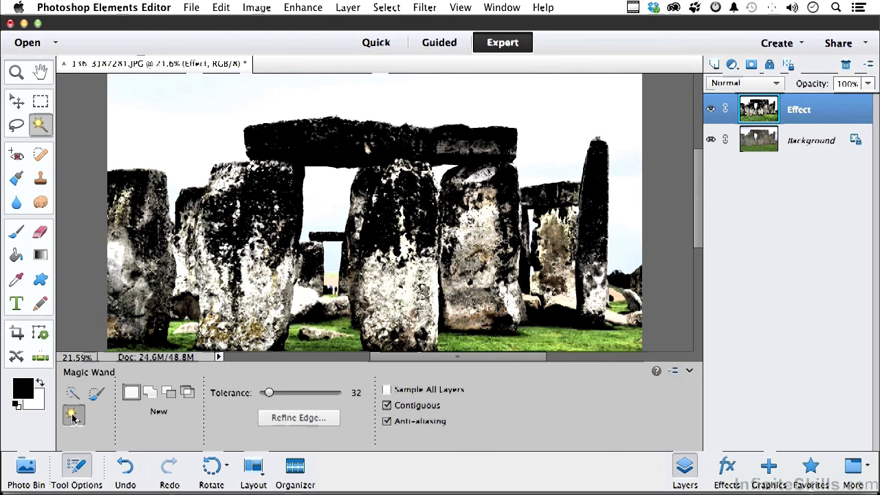
pyautogui.click(191, 118)
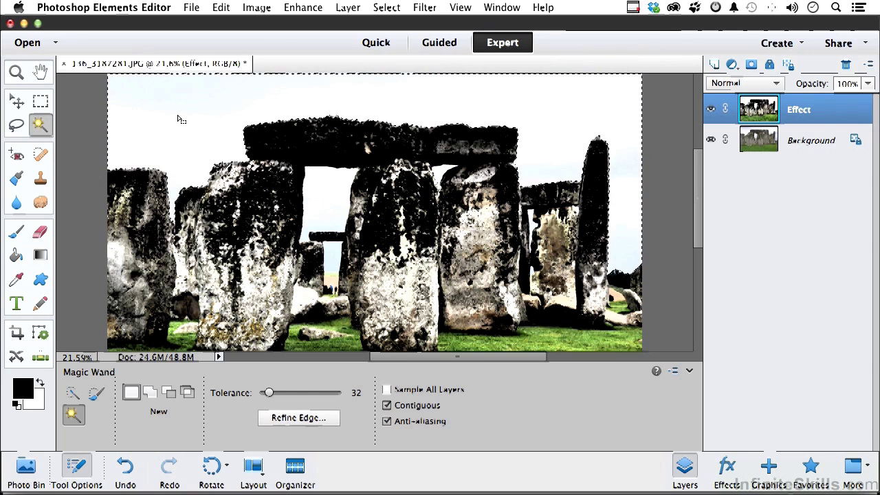
# Step: Add the sky gaps between the central stones and beside the lintel to the selection
pyautogui.press('shift')
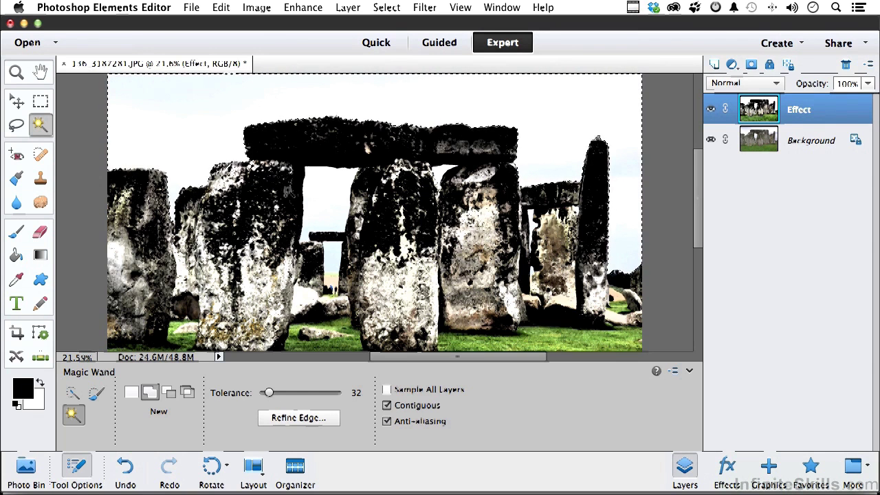
pyautogui.keyDown('shift'); pyautogui.click(330, 199); pyautogui.keyUp('shift')
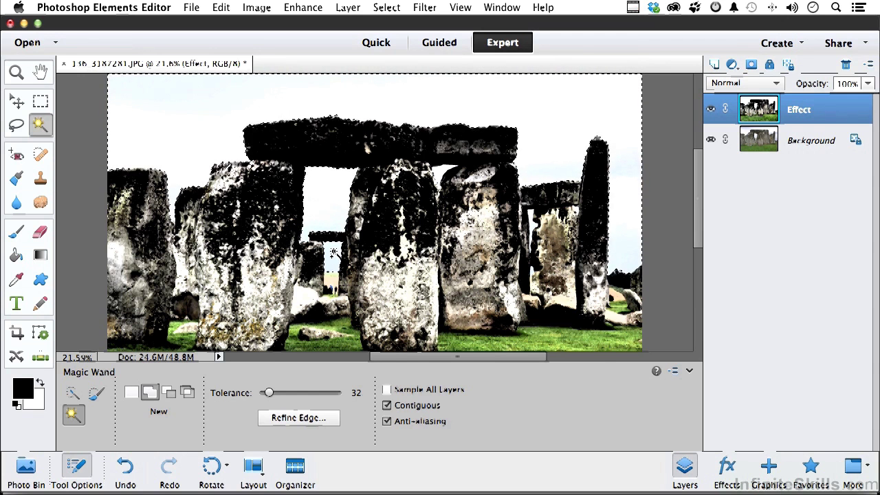
pyautogui.keyDown('shift'); pyautogui.click(439, 172); pyautogui.keyUp('shift')
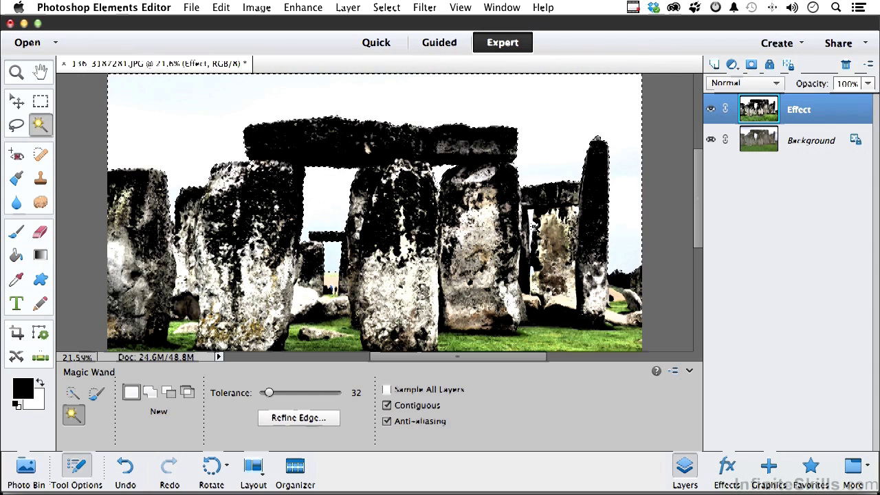
pyautogui.keyDown('shift'); pyautogui.click(534, 228); pyautogui.keyUp('shift')
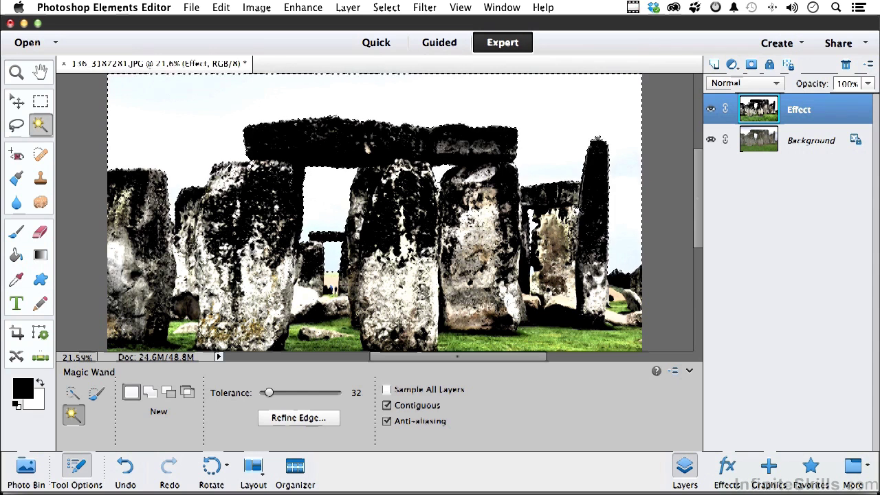
pyautogui.keyDown('shift'); pyautogui.click(534, 228); pyautogui.keyUp('shift')
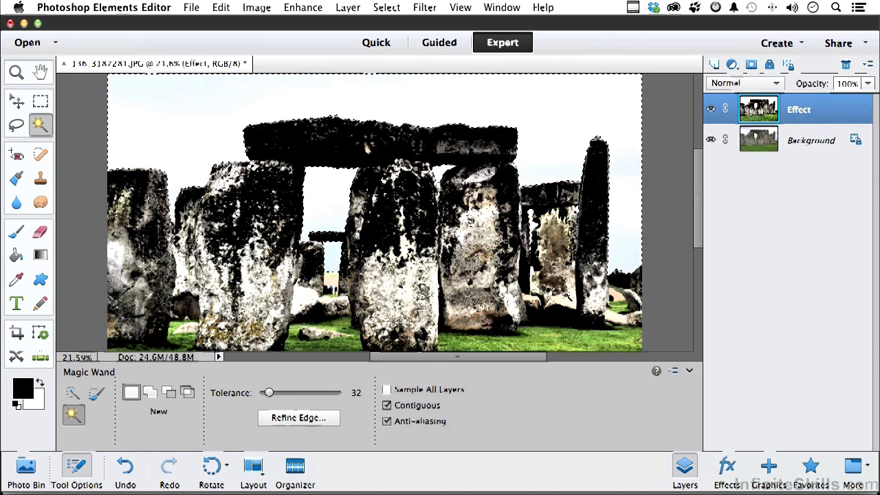
# Step: Invert the sky selection and add a layer mask to the Effect layer, hiding its sky
pyautogui.click(378, 9)
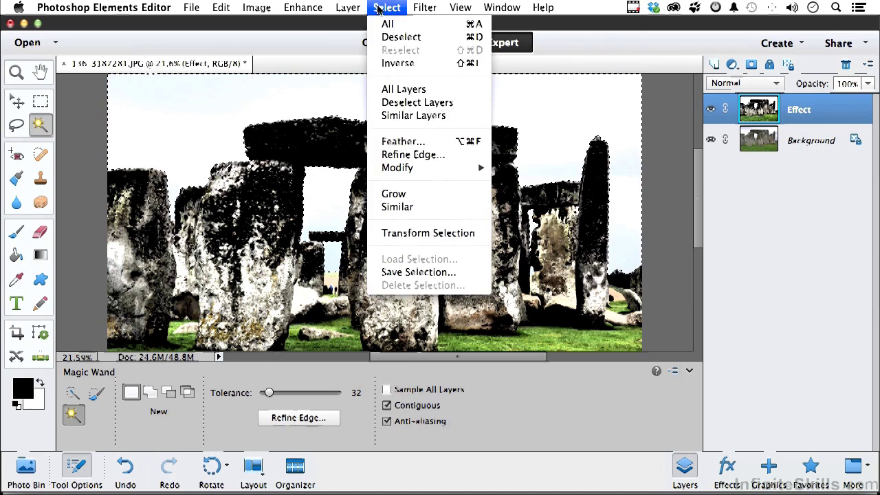
pyautogui.click(397, 63)
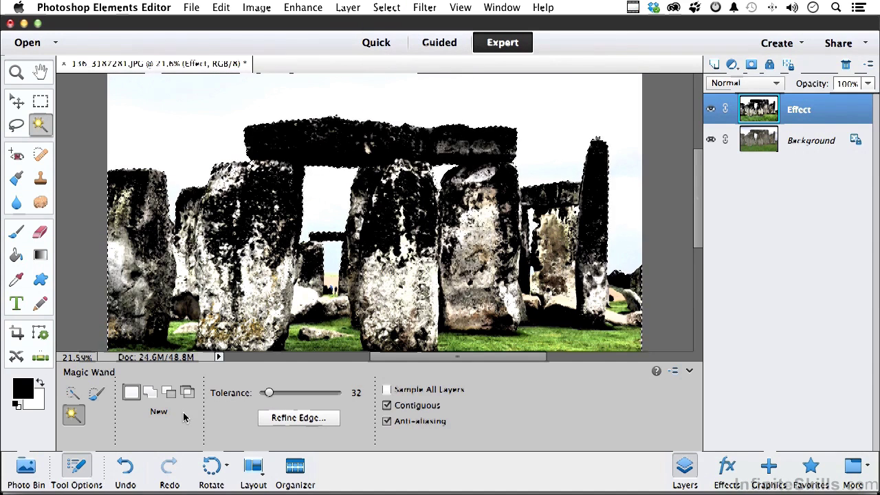
pyautogui.click(75, 467)
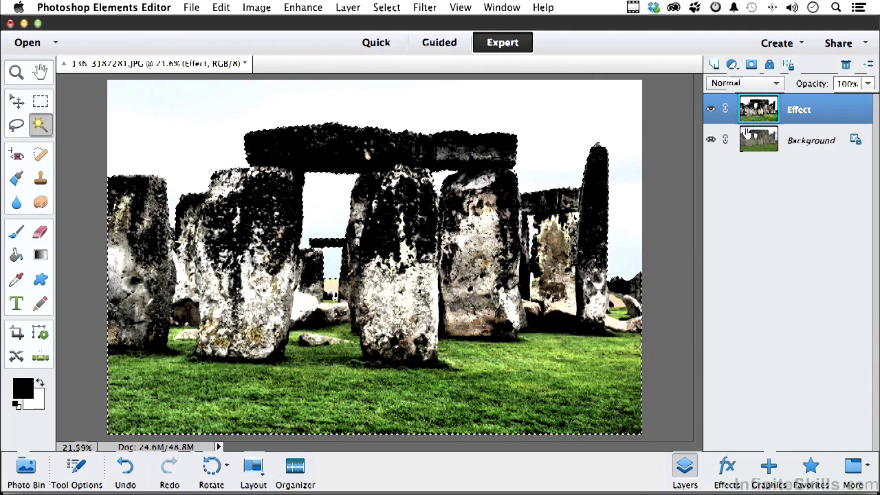
pyautogui.click(752, 65)
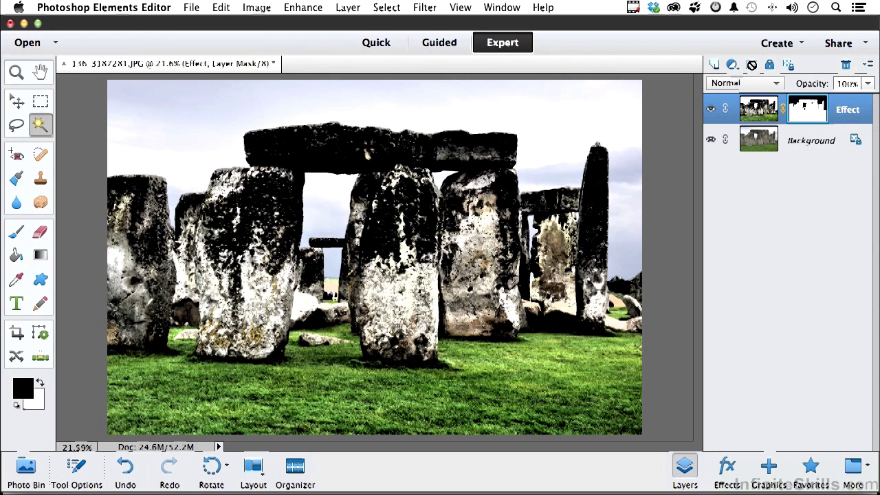
# Step: Target the Effect layer's image and Quick Select the foreground grass up to the left stone base
pyautogui.click(749, 114)
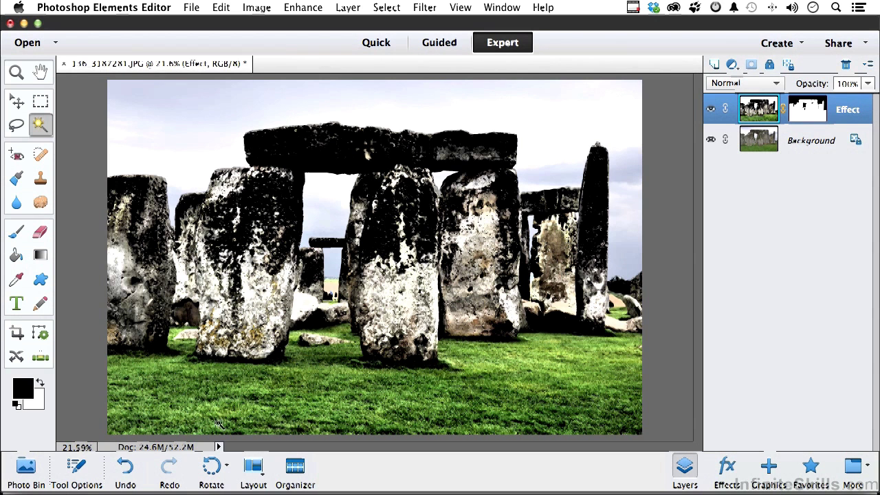
pyautogui.click(80, 468)
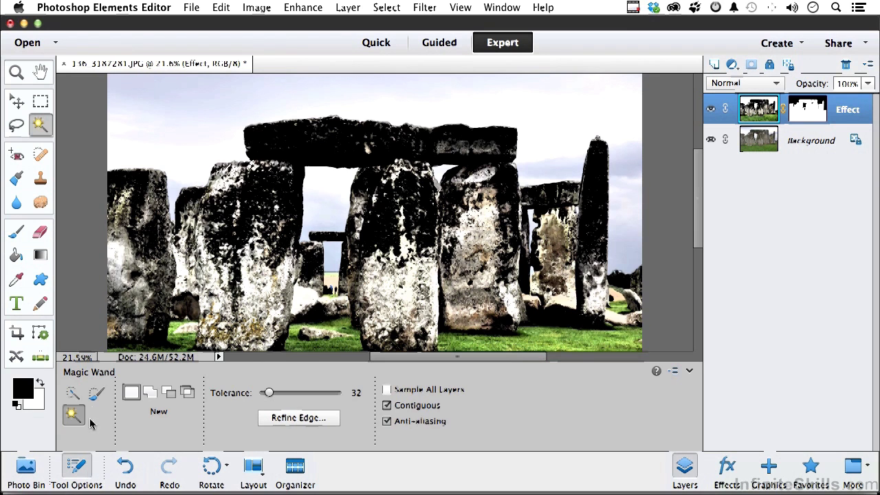
pyautogui.click(73, 393)
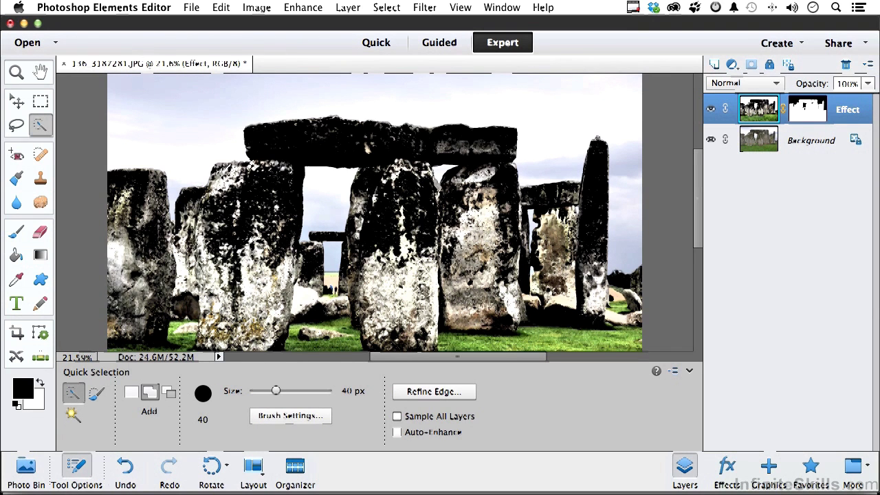
pyautogui.click(76, 468)
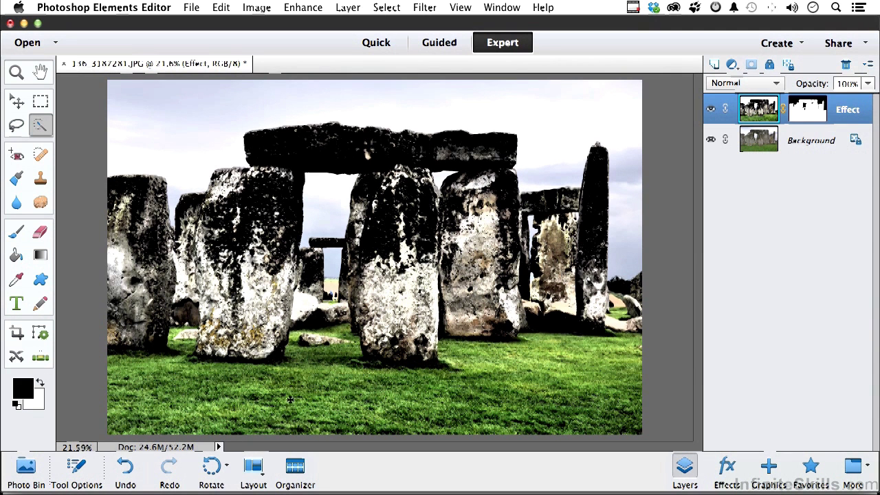
pyautogui.moveTo(288, 399)
pyautogui.mouseDown()
pyautogui.moveTo(543, 415)
pyautogui.moveTo(635, 410)
pyautogui.moveTo(622, 371)
pyautogui.moveTo(563, 354)
pyautogui.moveTo(441, 415)
pyautogui.moveTo(259, 424)
pyautogui.moveTo(131, 423)
pyautogui.moveTo(110, 377)
pyautogui.moveTo(227, 380)
pyautogui.mouseUp()
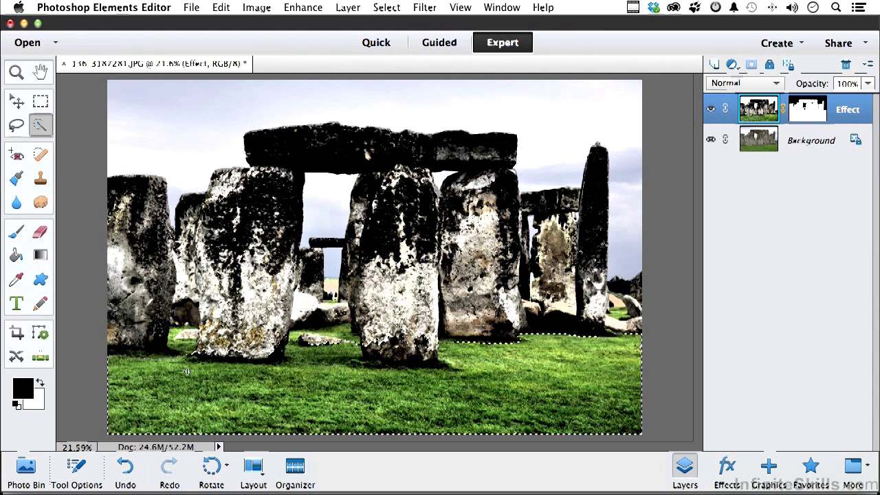
pyautogui.moveTo(187, 371); pyautogui.dragTo(184, 355)
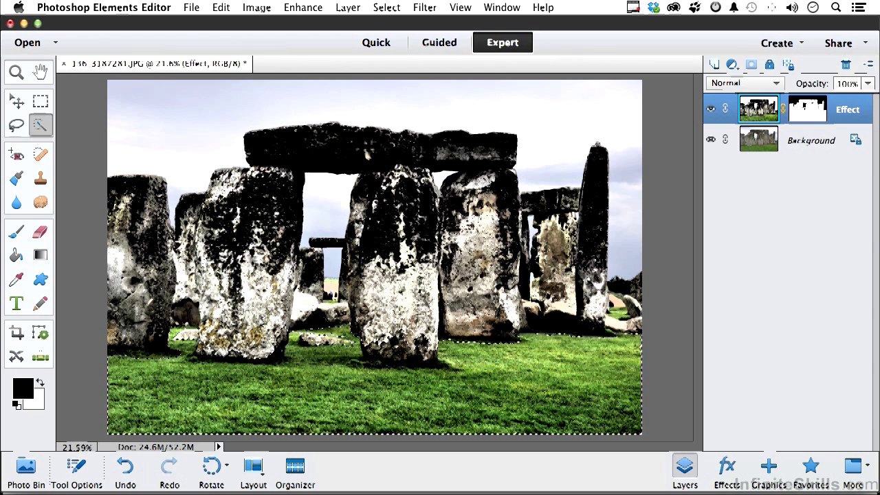
# Step: Refine the grass selection's edge with Radius 7.7 px and Smooth 18
pyautogui.click(376, 8)
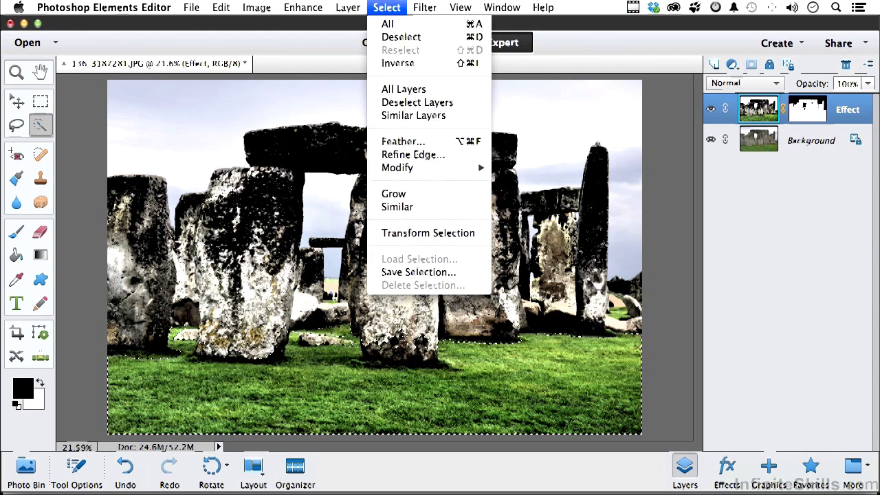
pyautogui.click(414, 155)
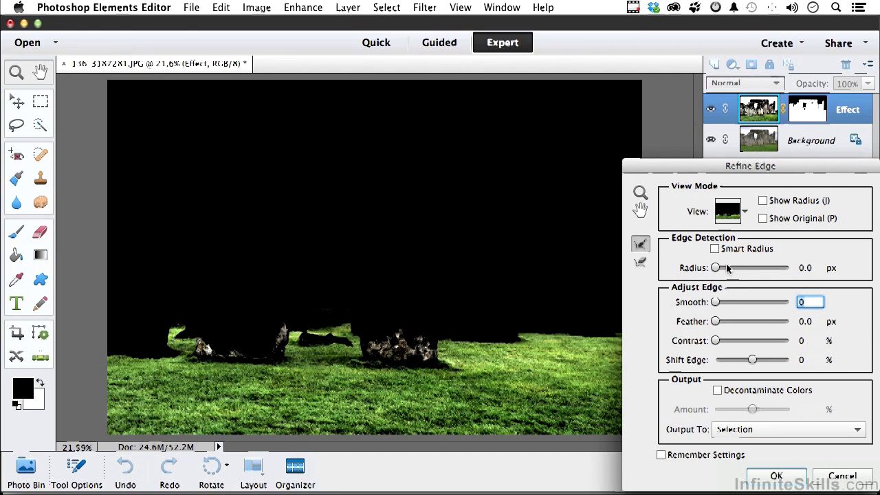
pyautogui.moveTo(716, 267); pyautogui.dragTo(737, 269)
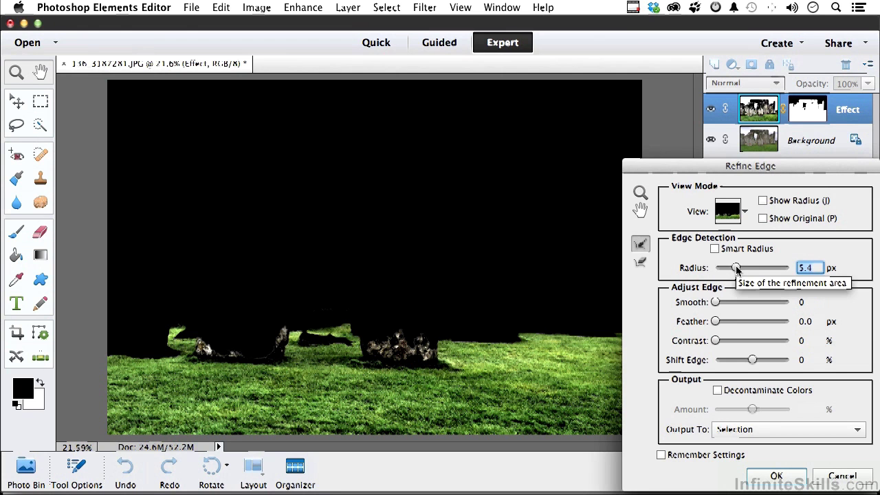
pyautogui.moveTo(736, 269); pyautogui.dragTo(741, 268)
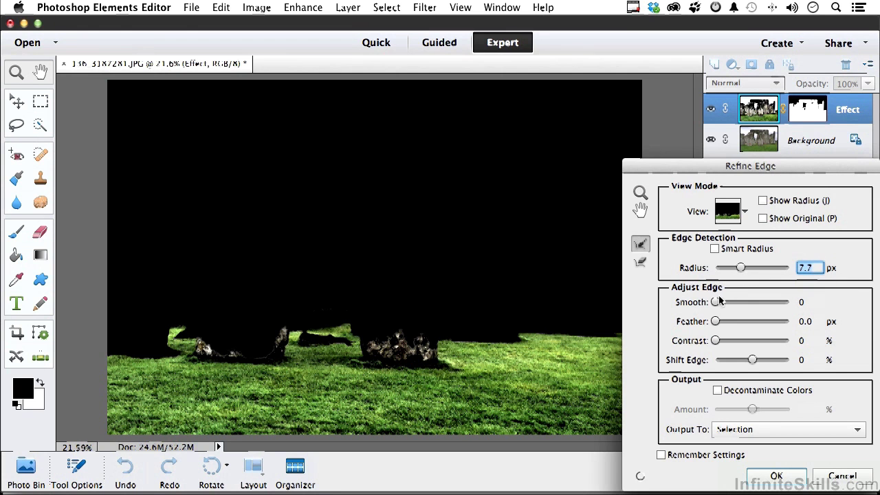
pyautogui.moveTo(716, 302); pyautogui.dragTo(729, 304)
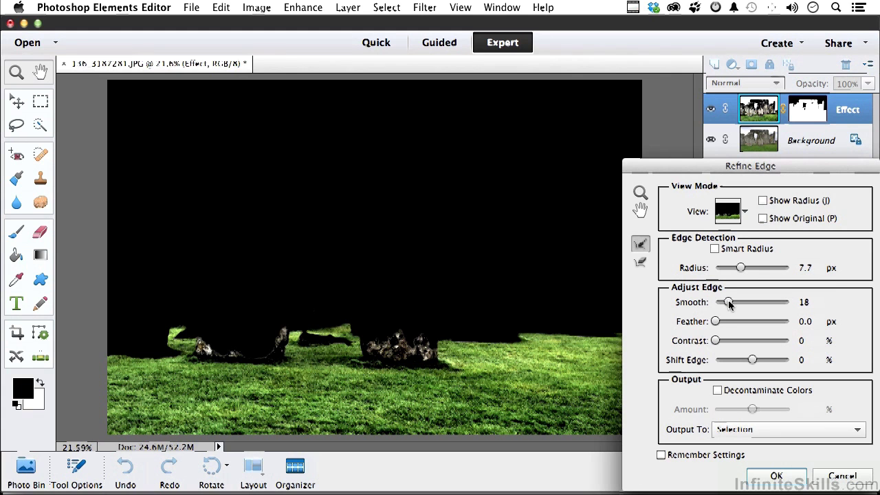
pyautogui.click(780, 477)
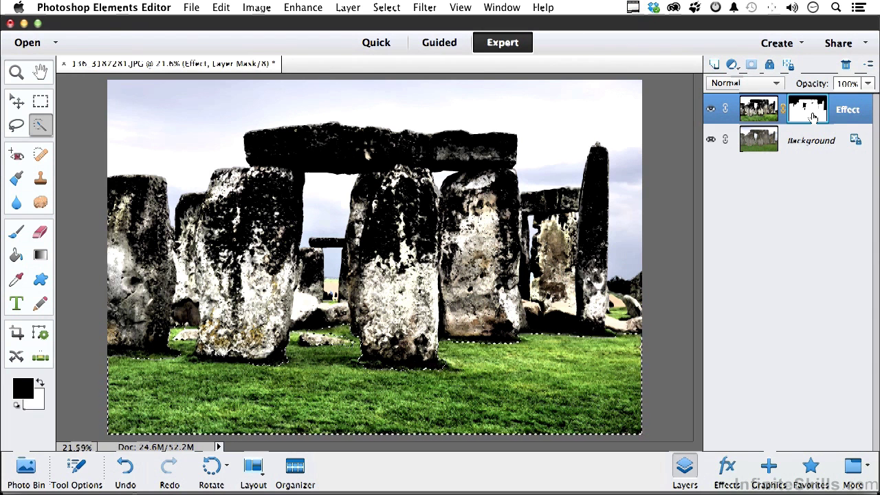
# Step: Fill the grass selection on the mask with black, deselect, and close the photo without saving
pyautogui.hotkey('alt', 'BackSpace')
pyautogui.press('super+d')
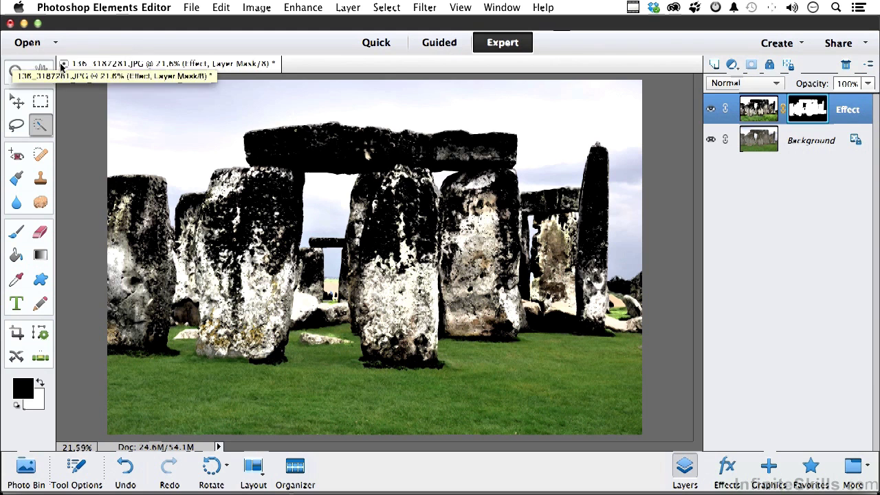
pyautogui.click(60, 66)
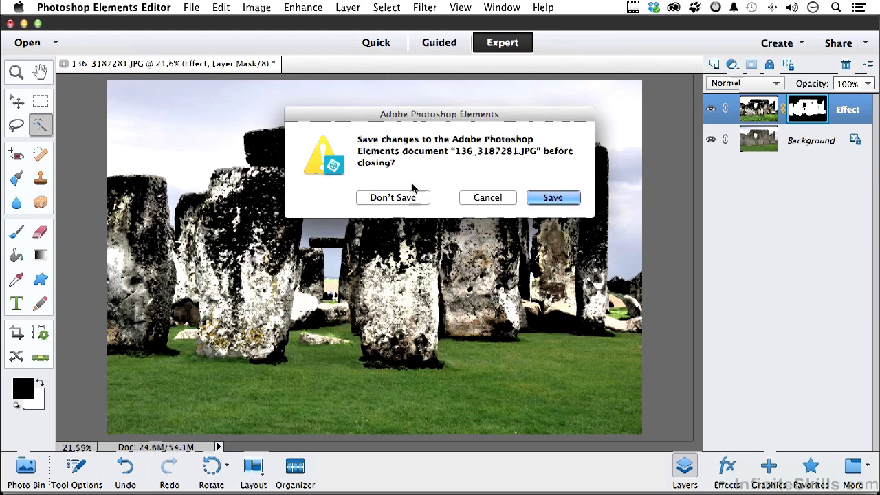
pyautogui.click(406, 200)
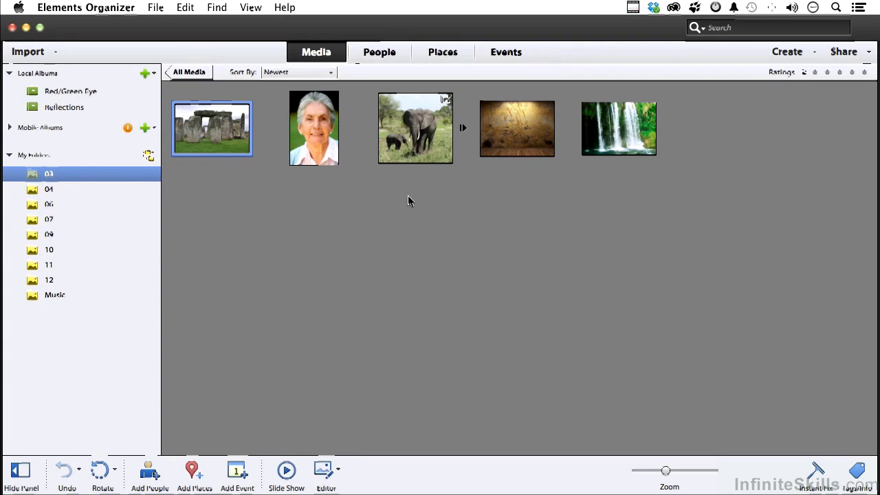